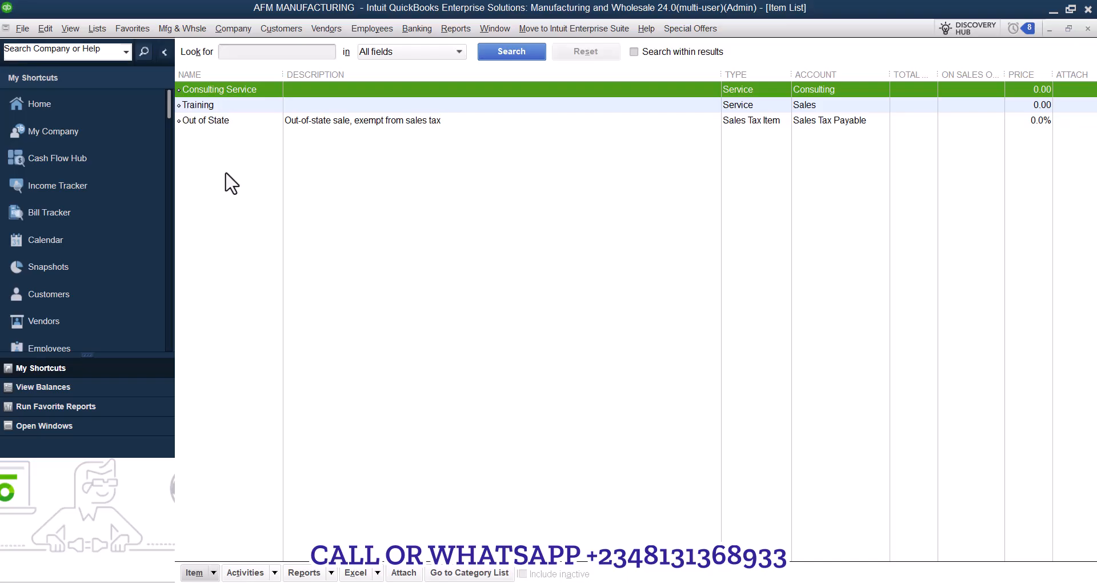
Create a new item of type Inventory Part and name it Iphone Charger.
right_click(258, 233)
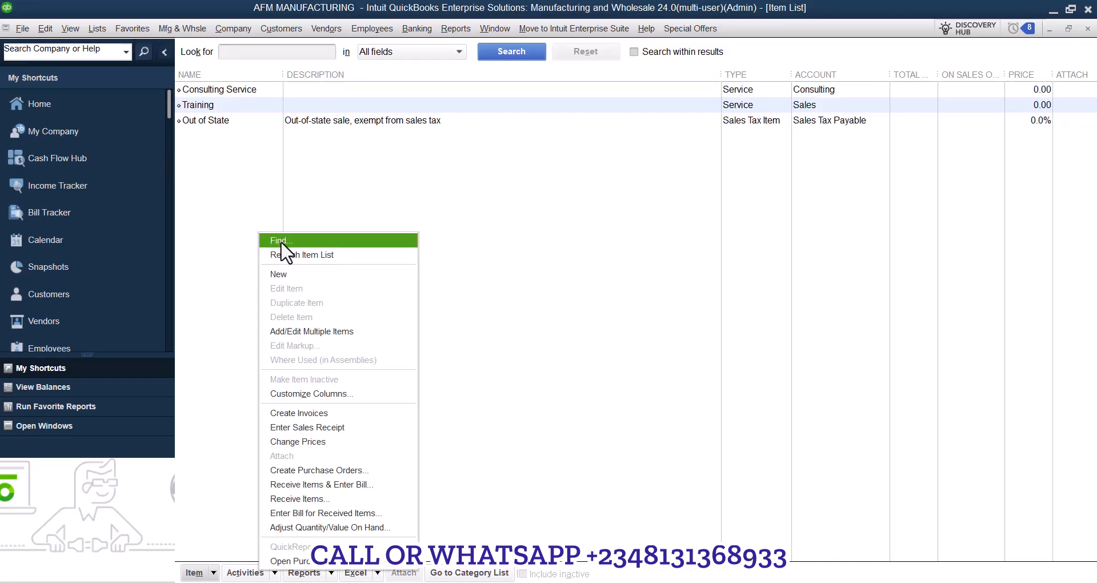
click(289, 274)
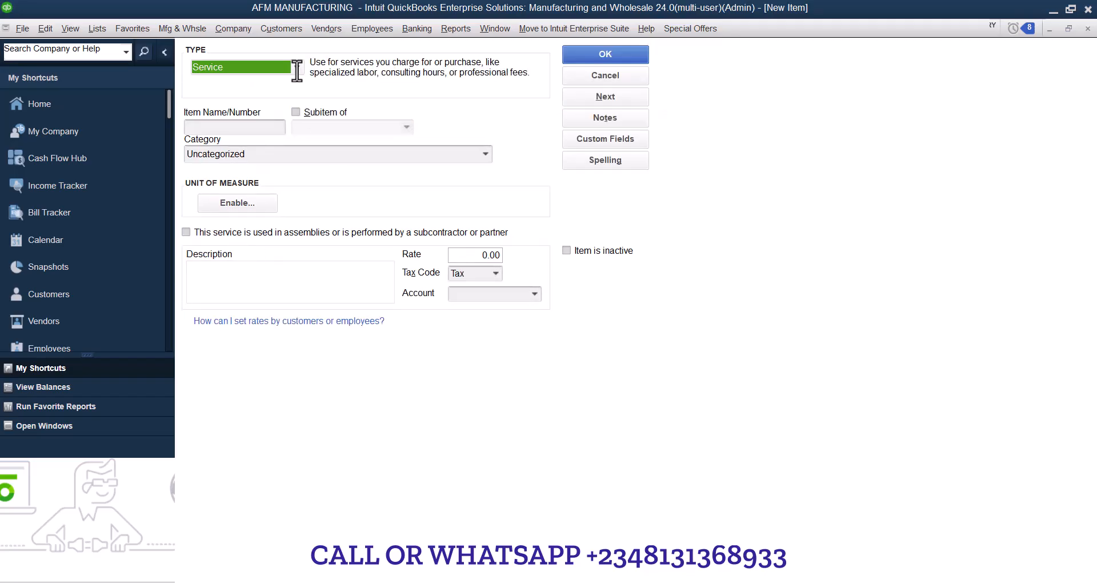
click(296, 67)
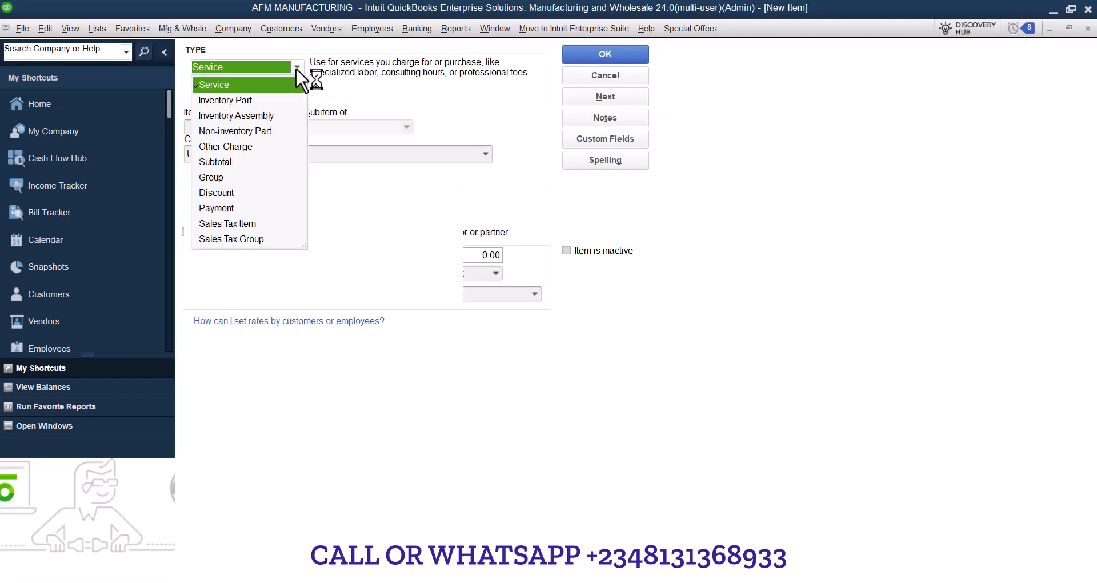
click(250, 102)
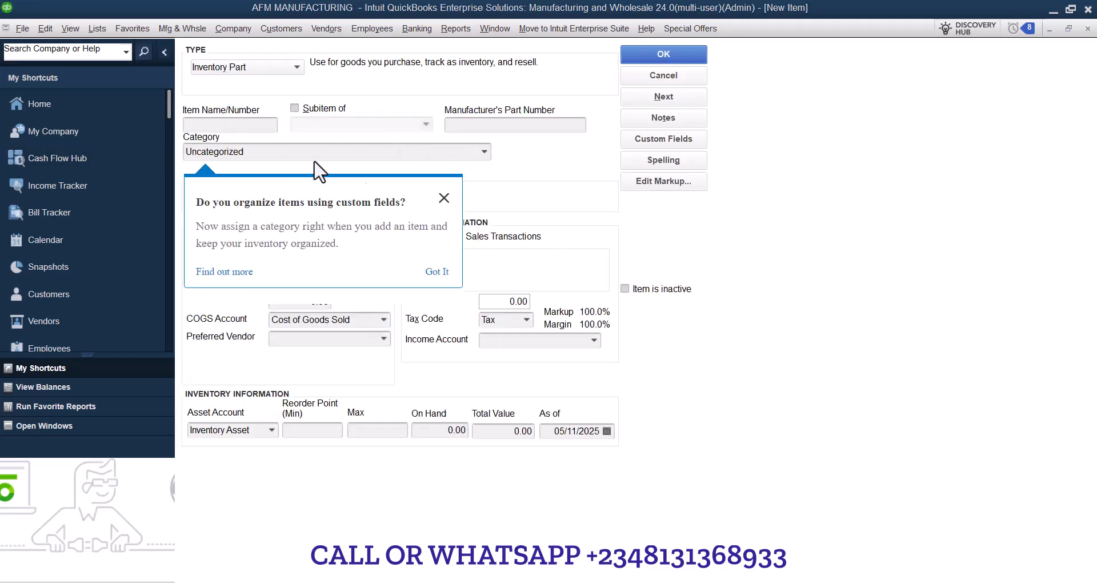
click(444, 198)
click(239, 126)
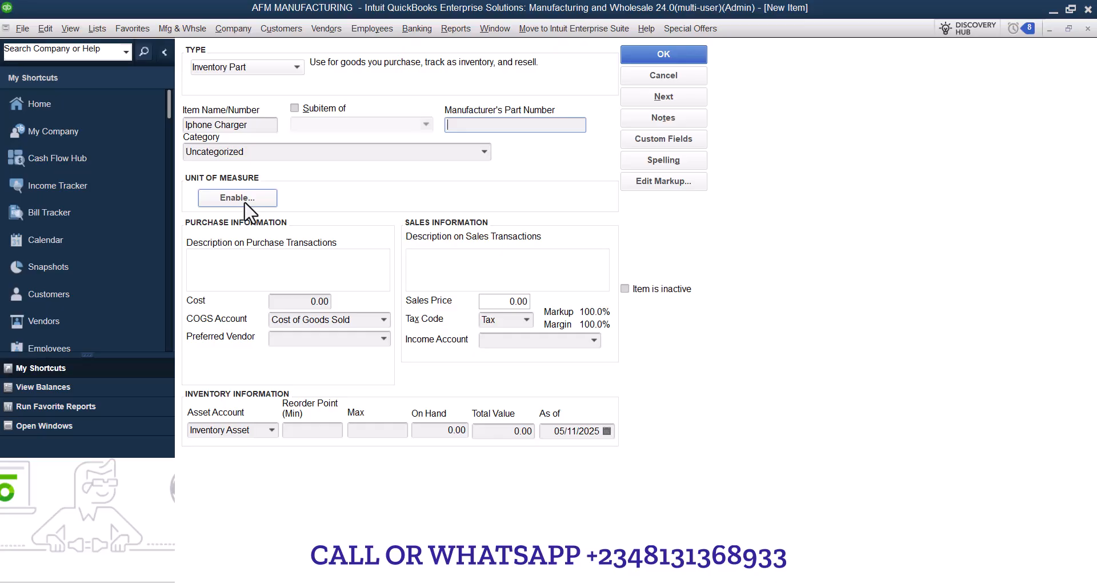
Set the Iphone Charger's purchase cost to 50,000 and its sales price to 60,000, keeping the tax code Tax.
click(307, 300)
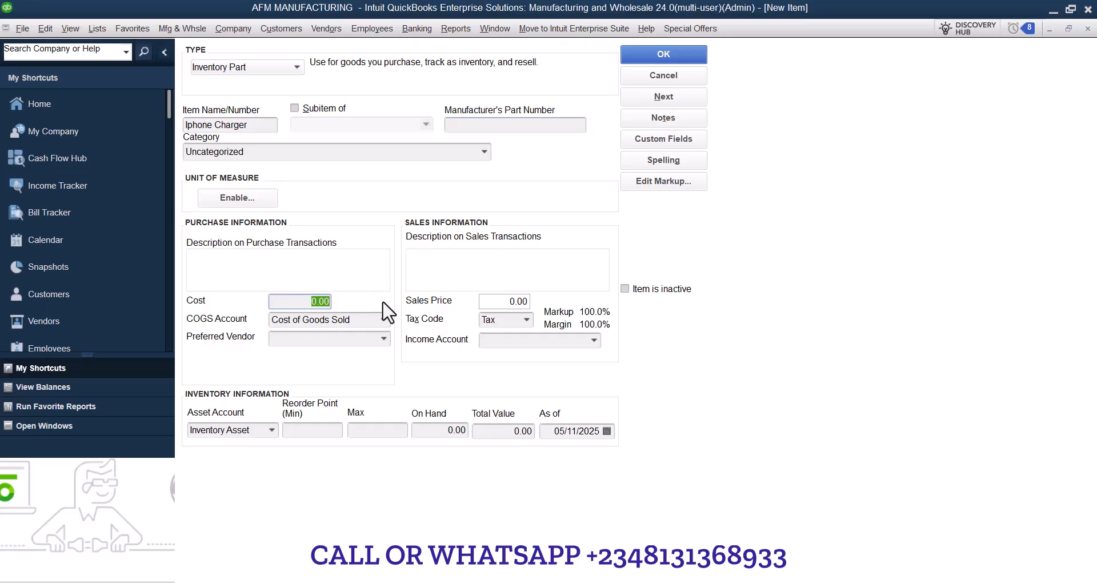
key(Tab)
click(507, 303)
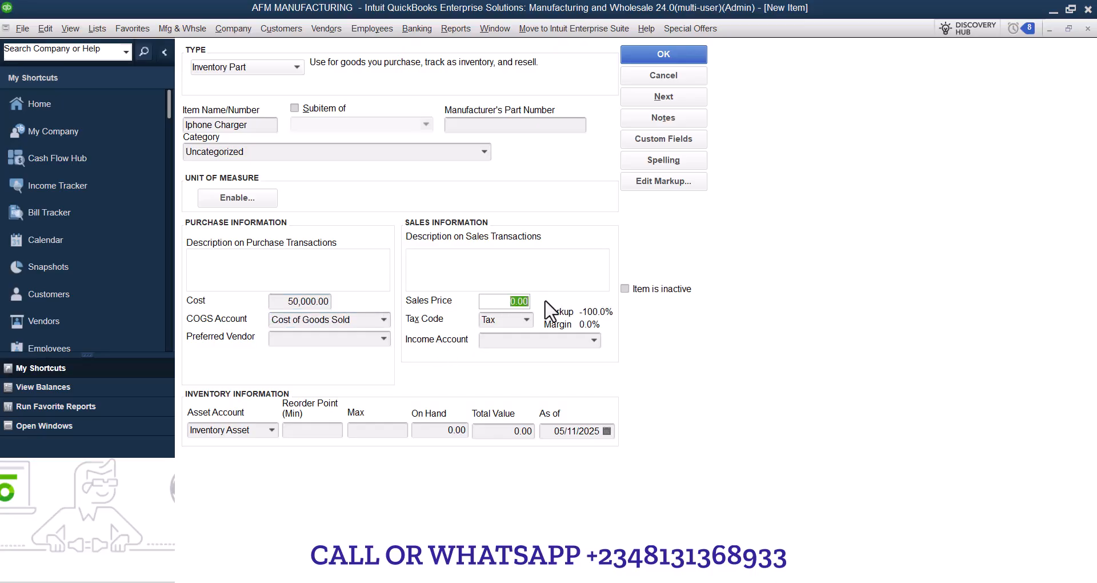
text(60000)
key(Tab)
click(528, 322)
click(528, 318)
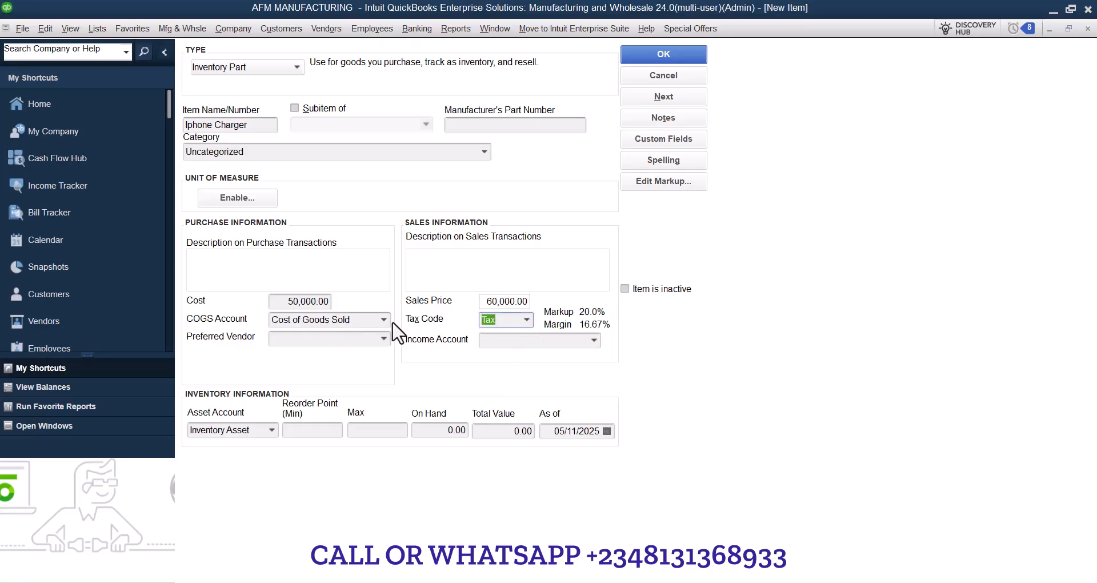
Keep Inventory Asset as the asset account, assign Sales as the income account, and save the item.
click(272, 430)
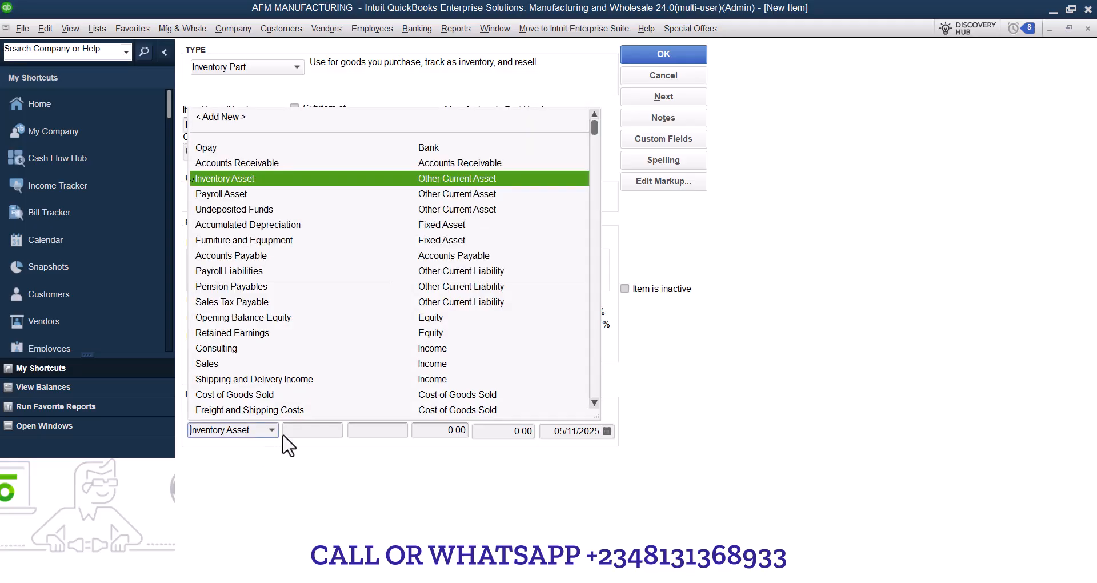
click(272, 431)
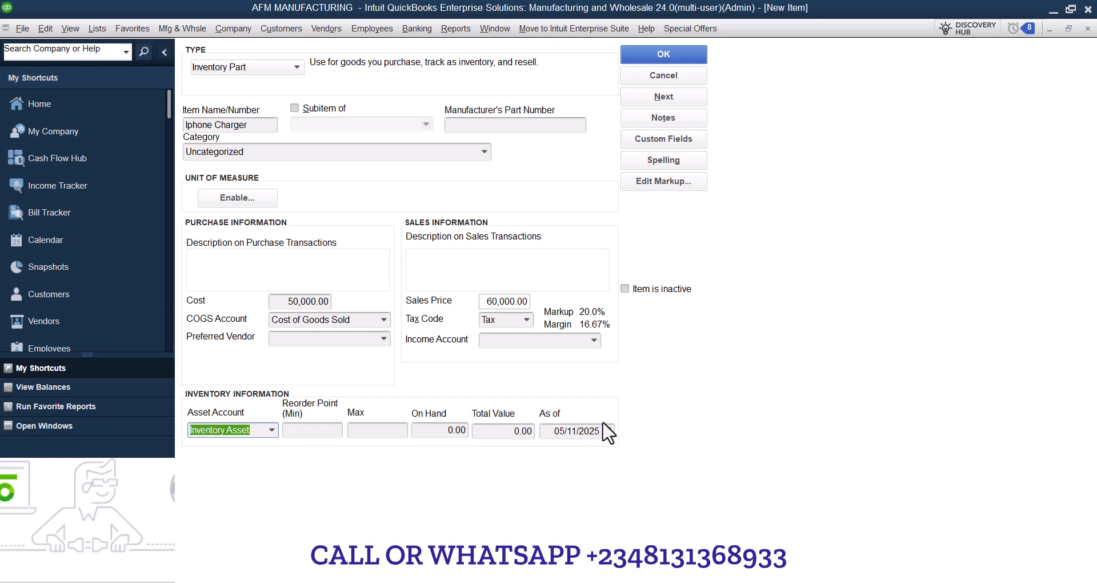
click(688, 53)
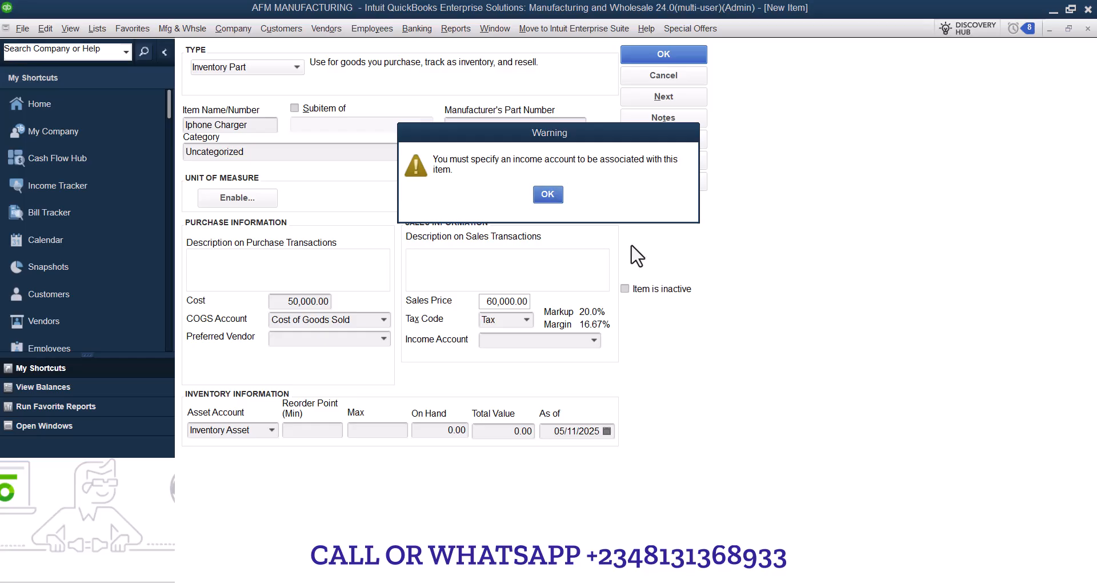
click(543, 196)
click(595, 340)
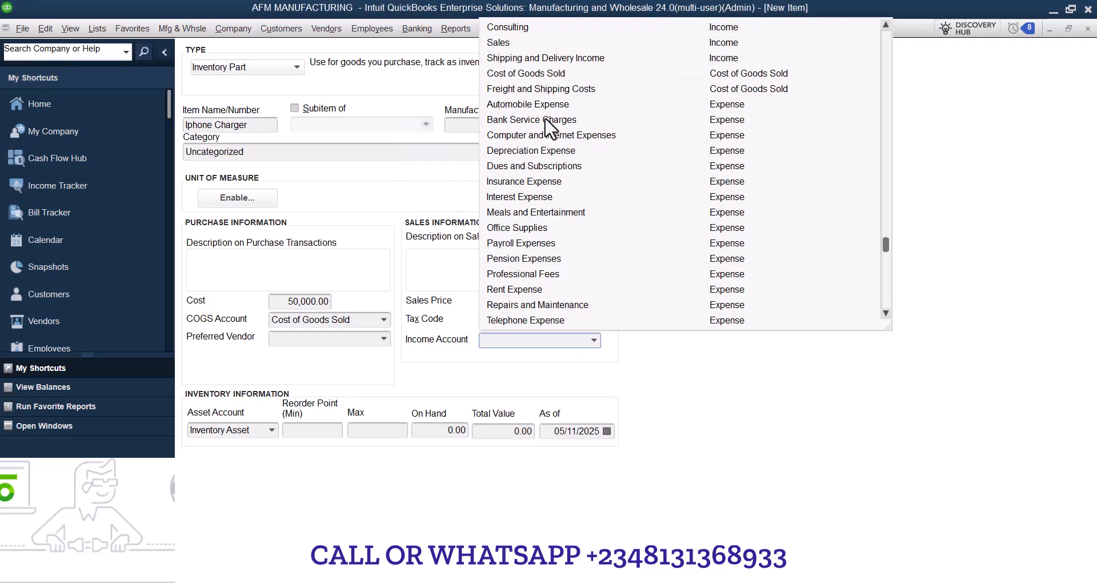
click(546, 43)
click(658, 50)
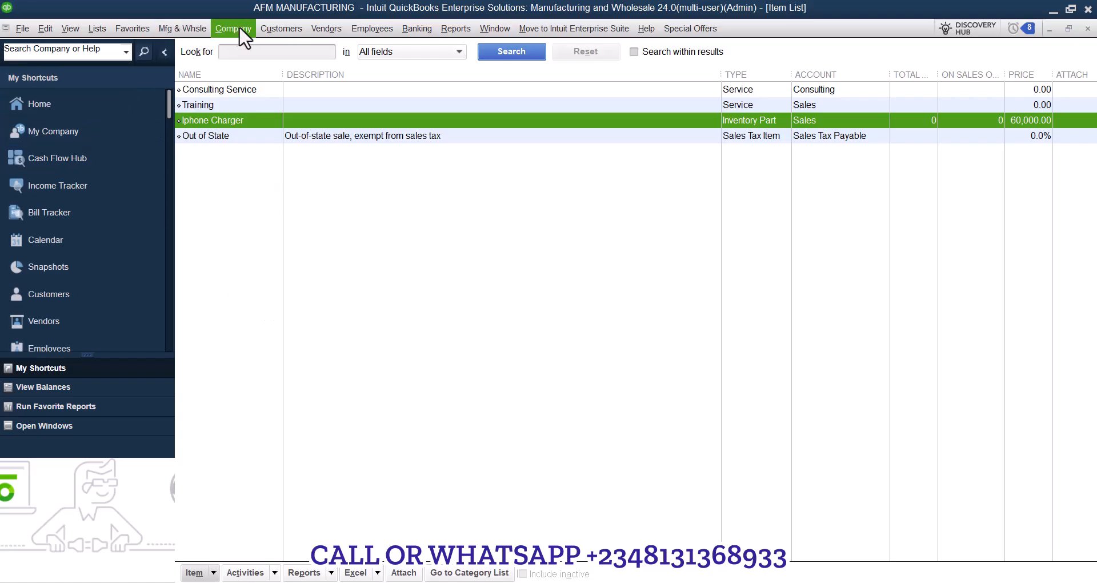
Start a new vendor bill and choose Abdul Enterprises as the vendor.
click(323, 27)
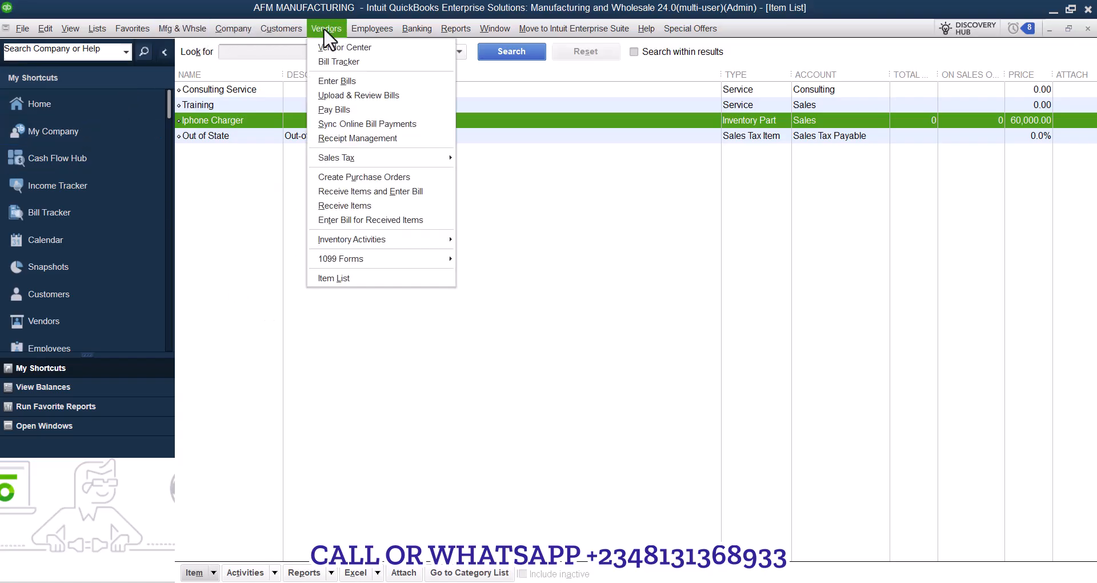
click(352, 80)
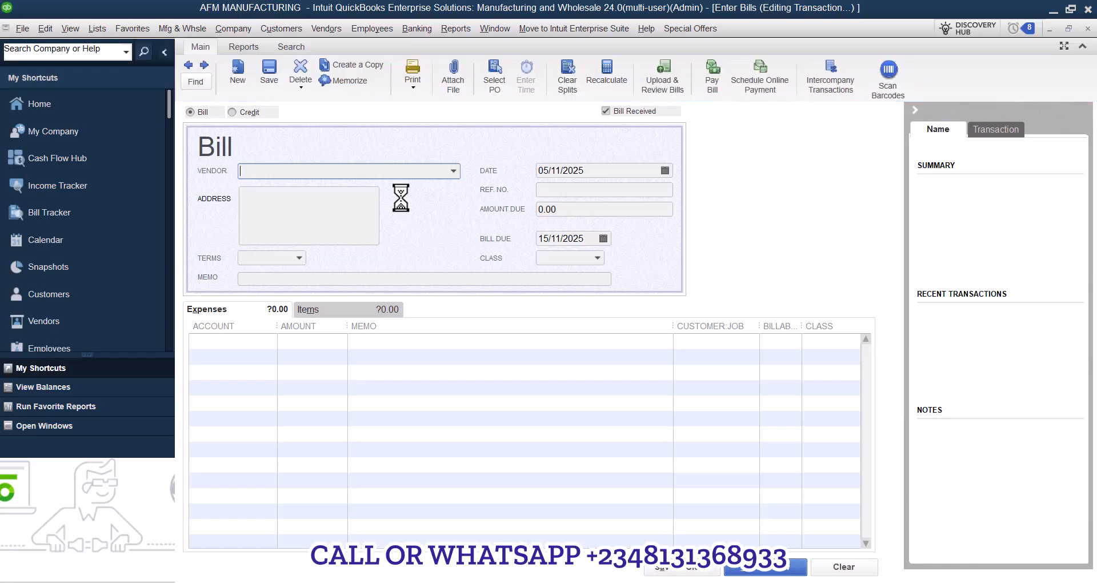
click(457, 171)
click(394, 203)
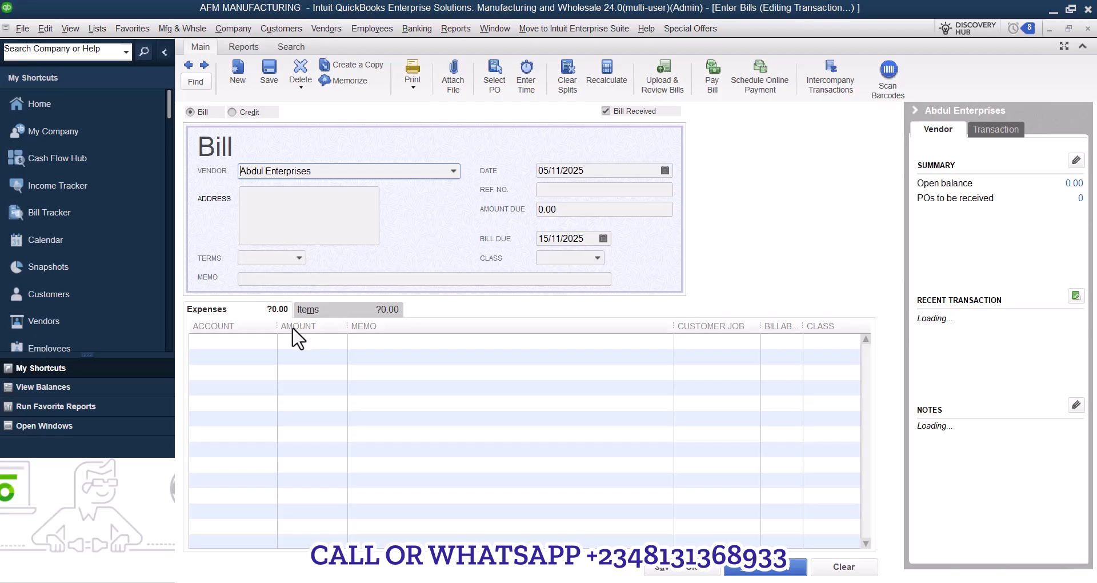
Add the Iphone Charger as an item line on the bill with a quantity of 20.
click(323, 311)
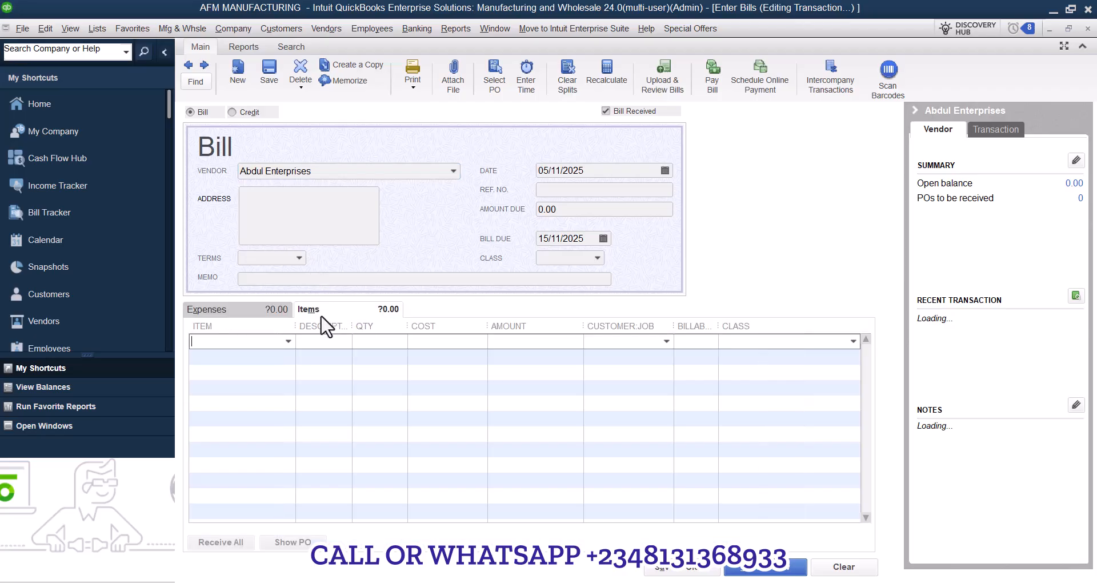
click(289, 343)
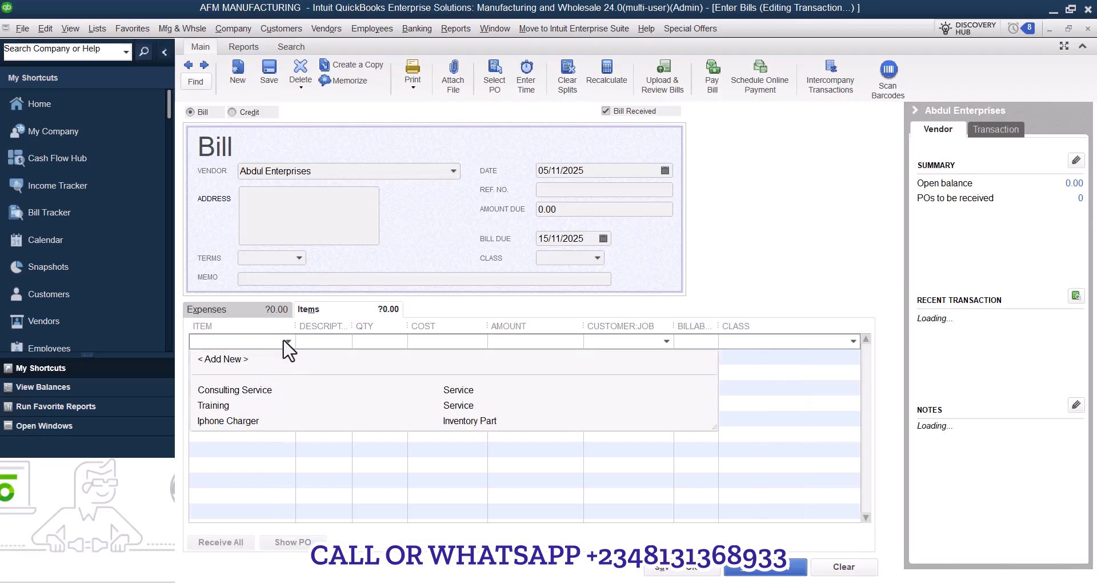
click(259, 422)
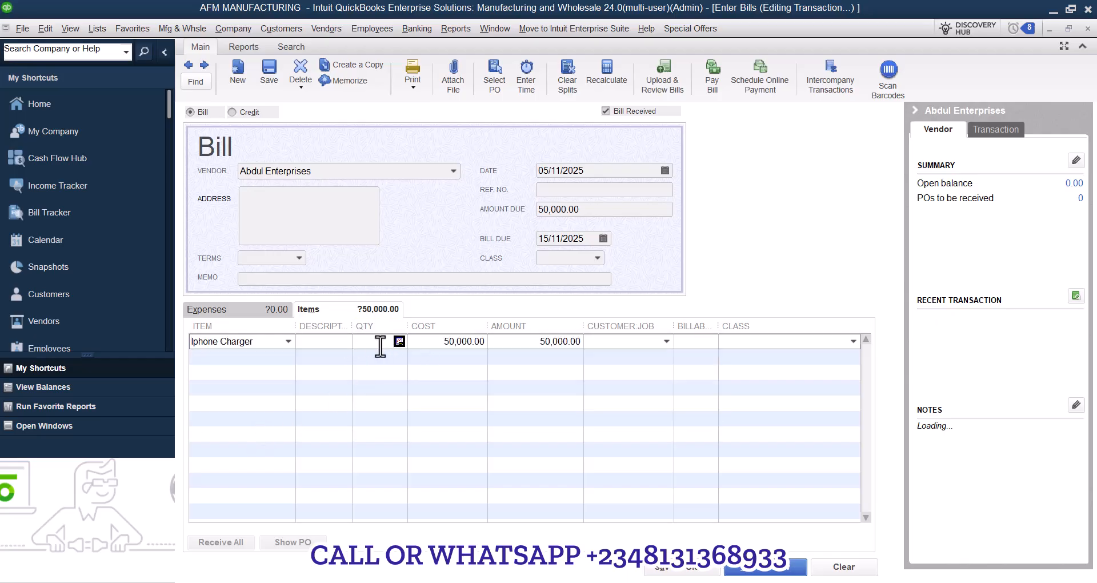
text(20)
key(Tab)
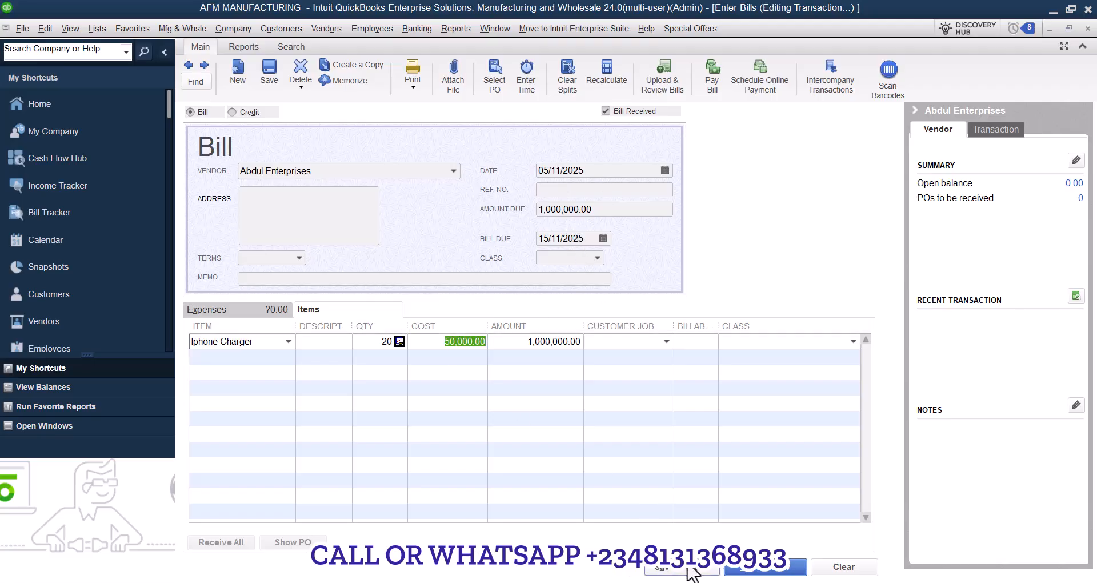
Set the bill's terms to Net 15 and save it, making the new terms permanent for the vendor.
click(300, 258)
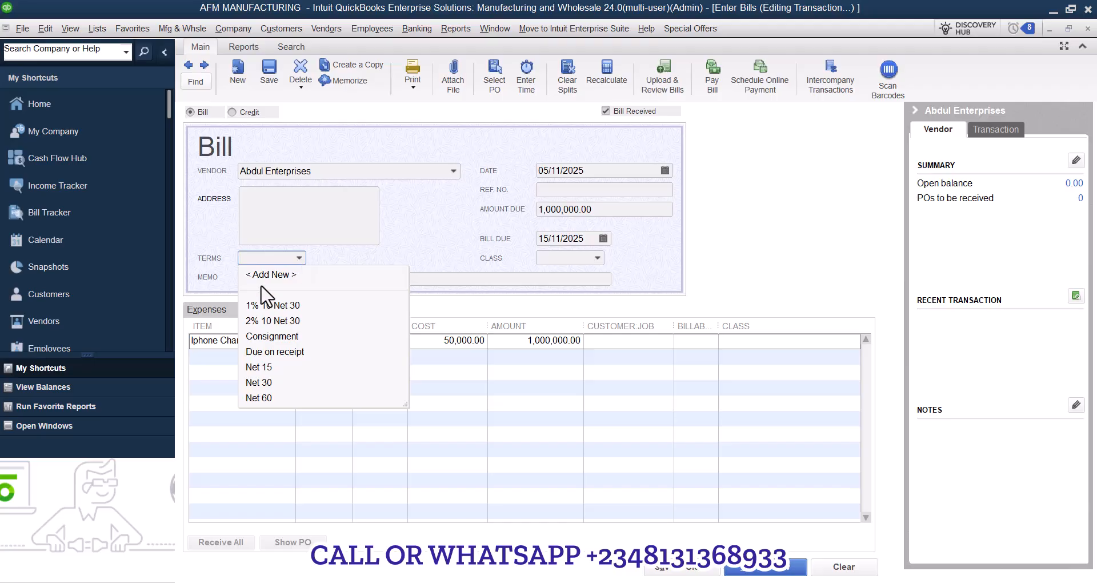
click(271, 367)
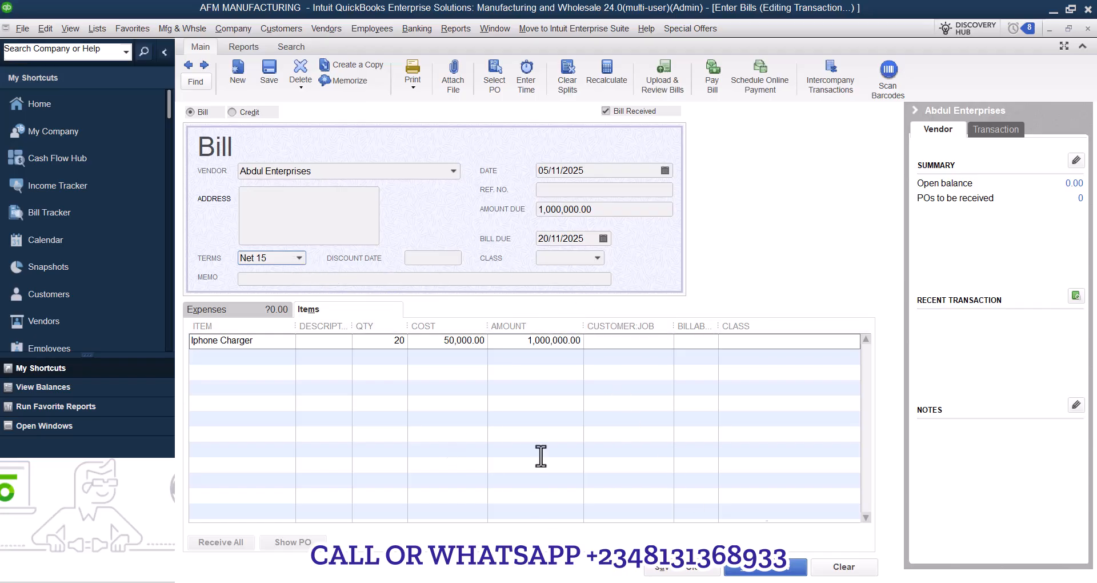
click(683, 567)
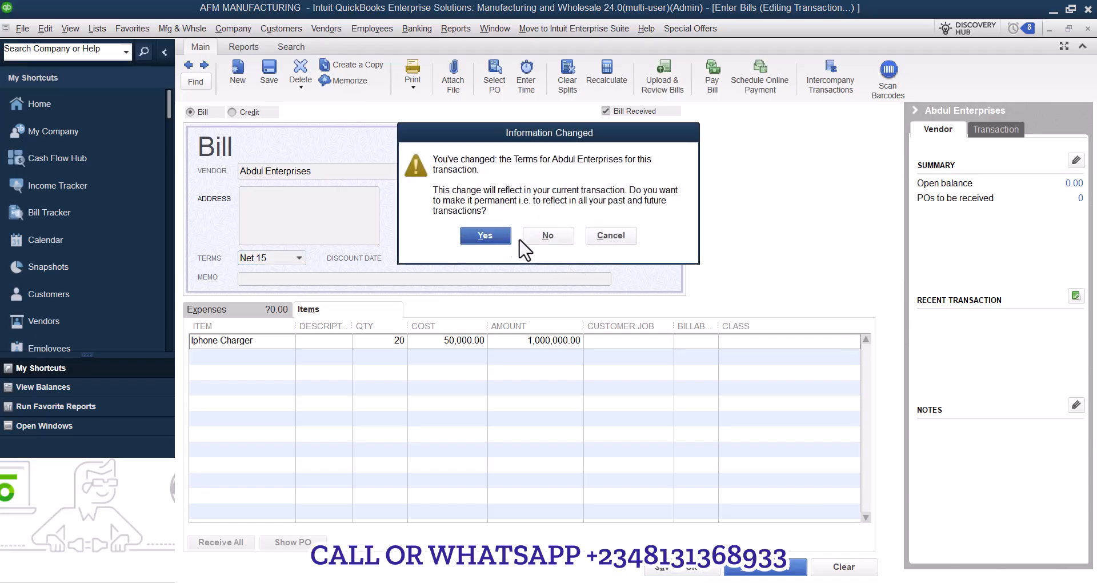
click(505, 237)
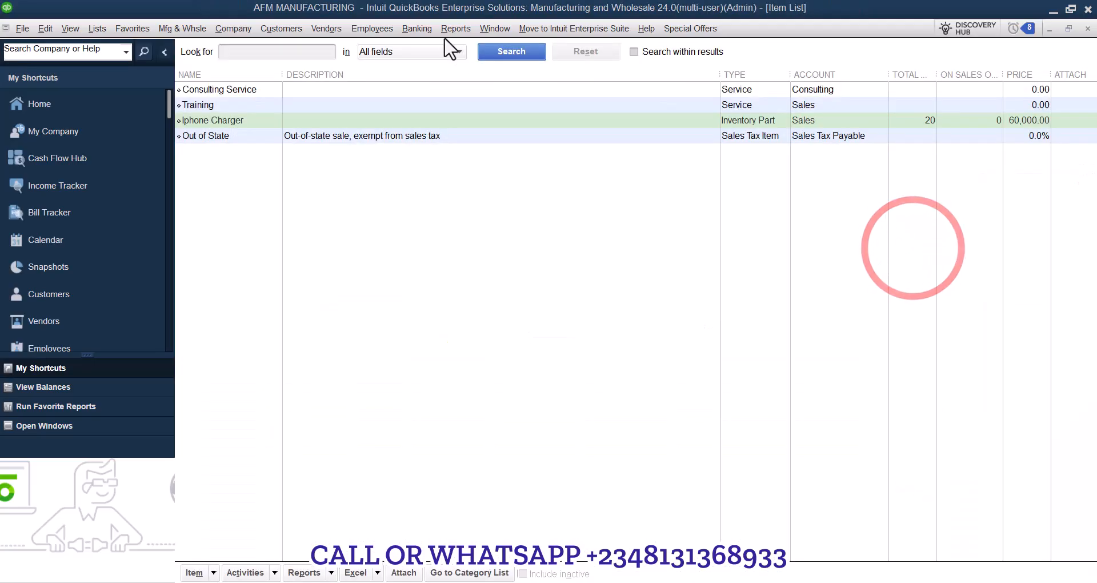
Open the Vendor Balance Summary report to check what is owed to each vendor.
click(456, 28)
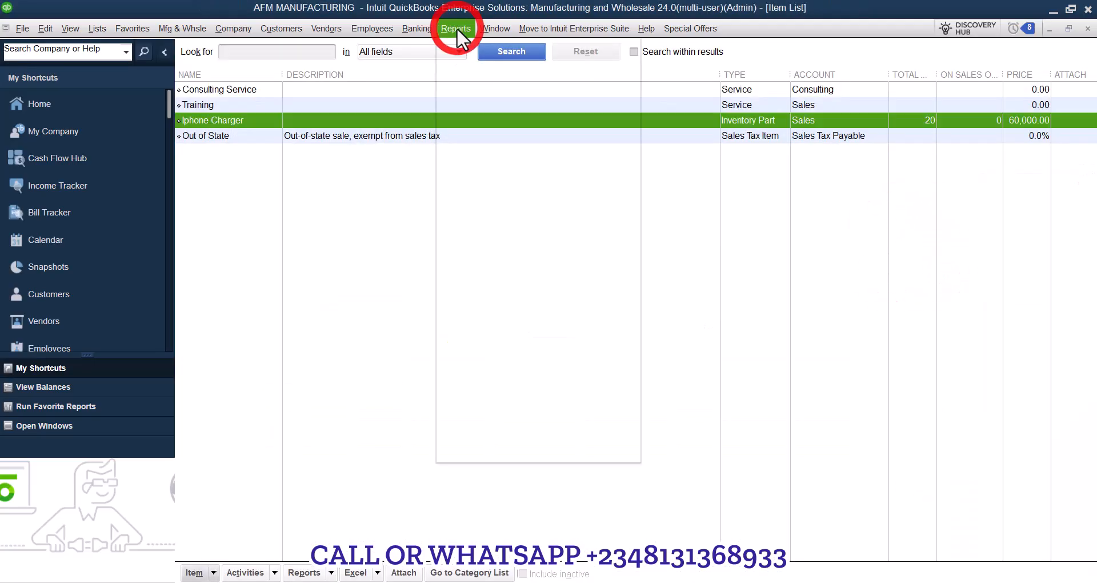
mouse_move(530, 209)
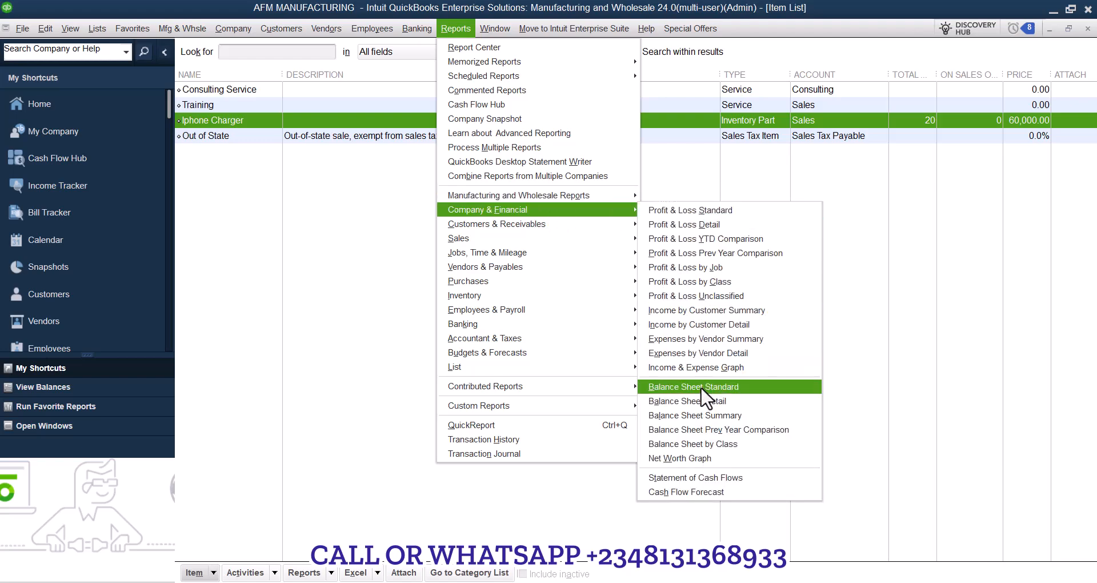
mouse_move(551, 272)
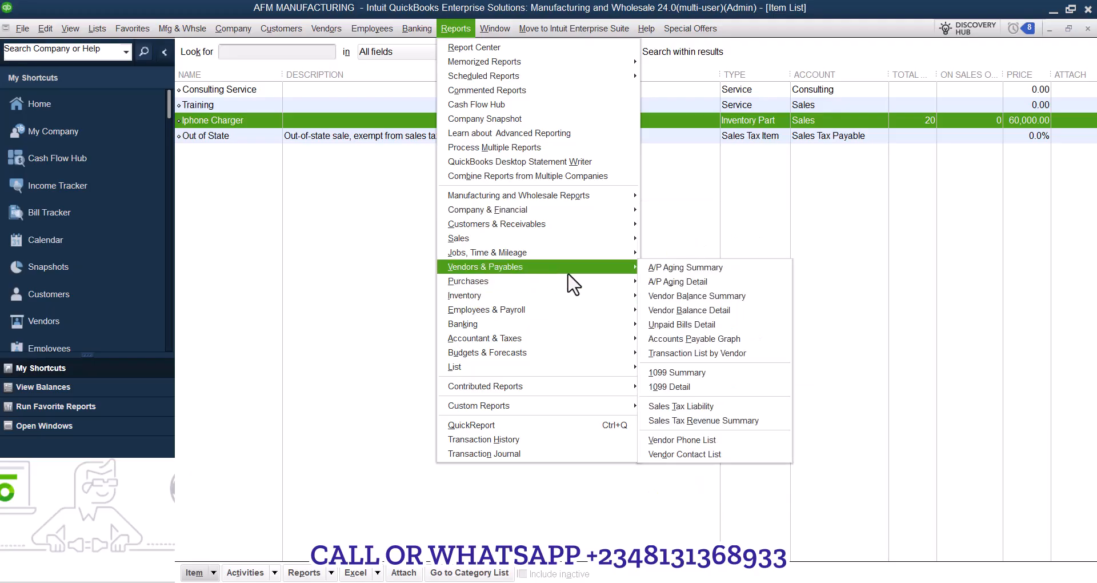
click(677, 297)
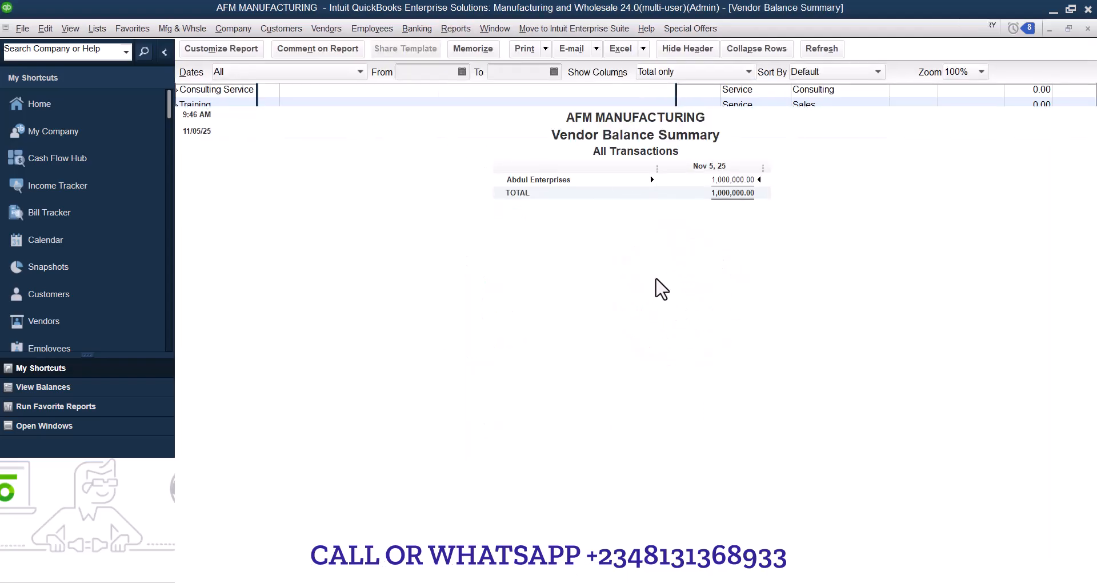
click(636, 255)
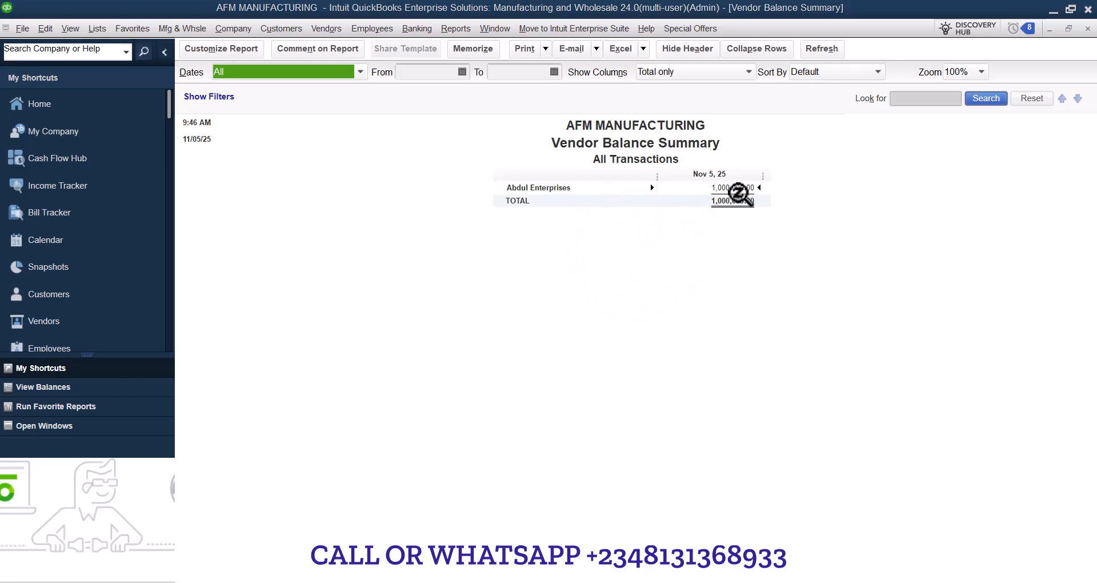
Drill down from the Abdul Enterprises balance through its balance detail to the source bill, and close the bill and the detail report.
click(740, 188)
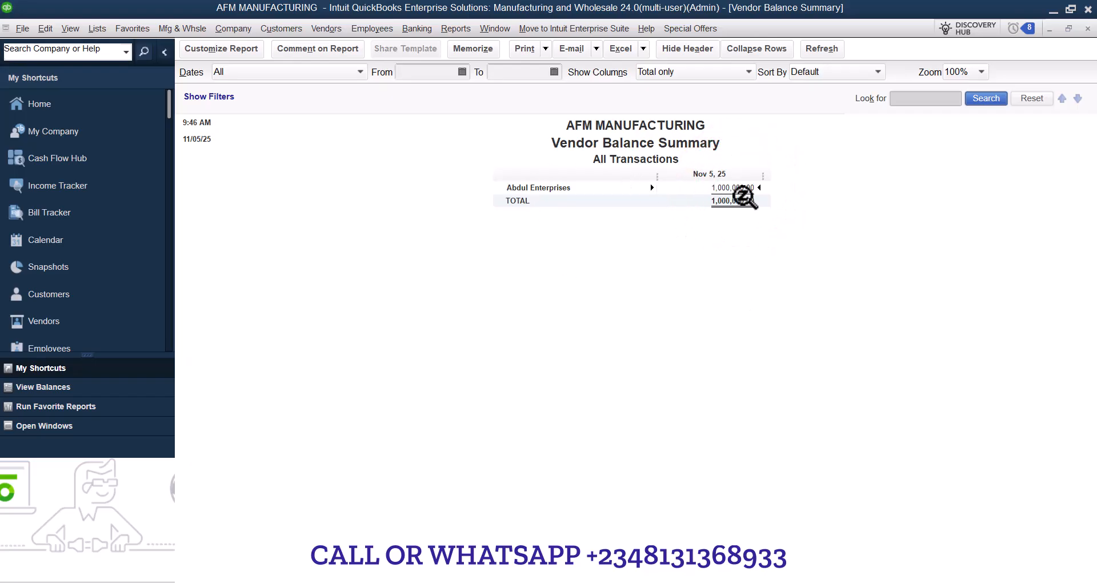
click(724, 187)
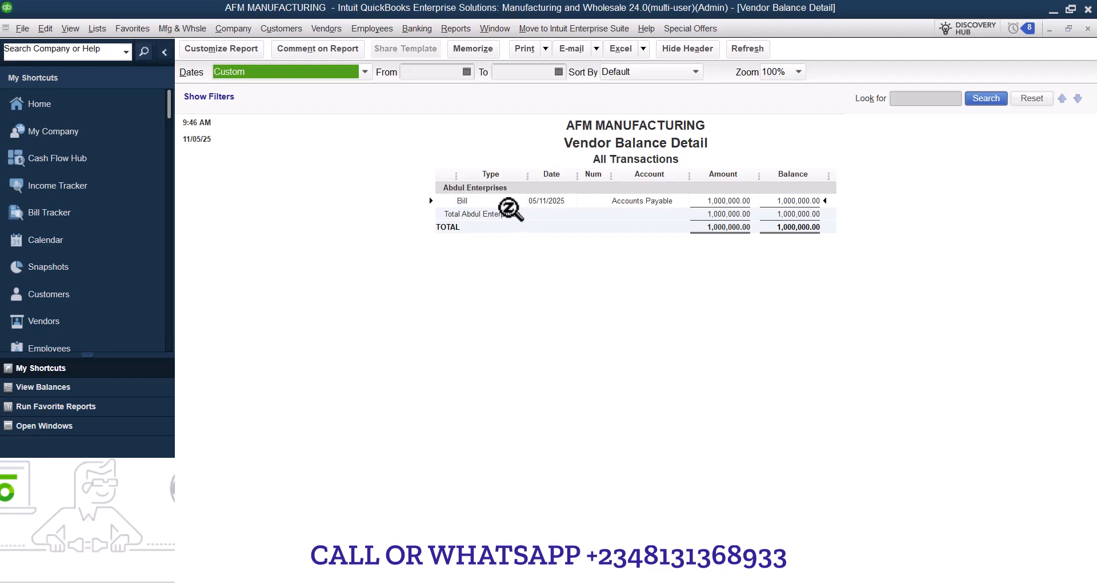
double_click(724, 200)
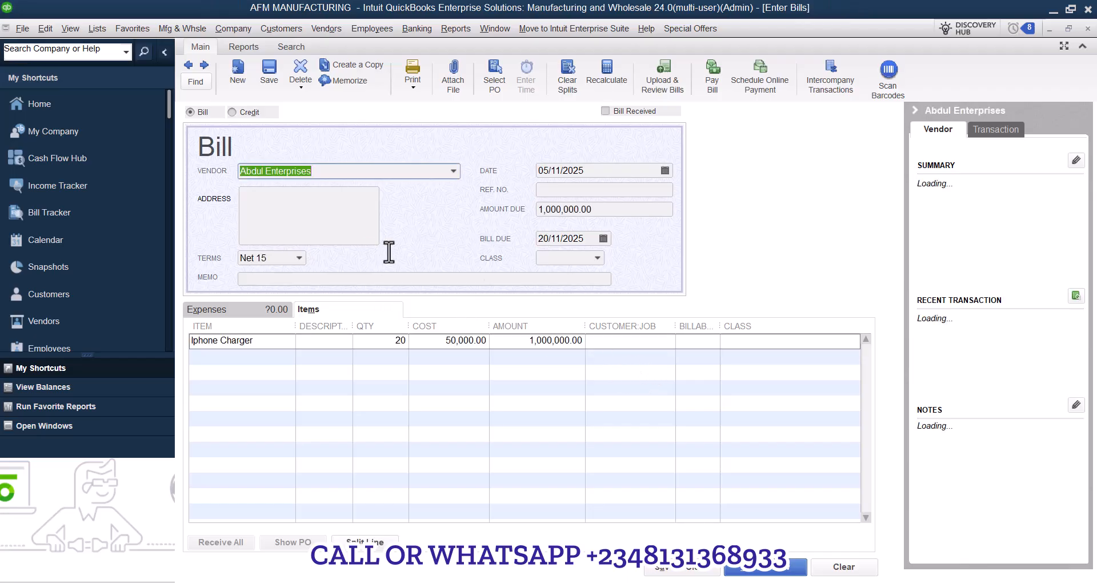
click(1087, 28)
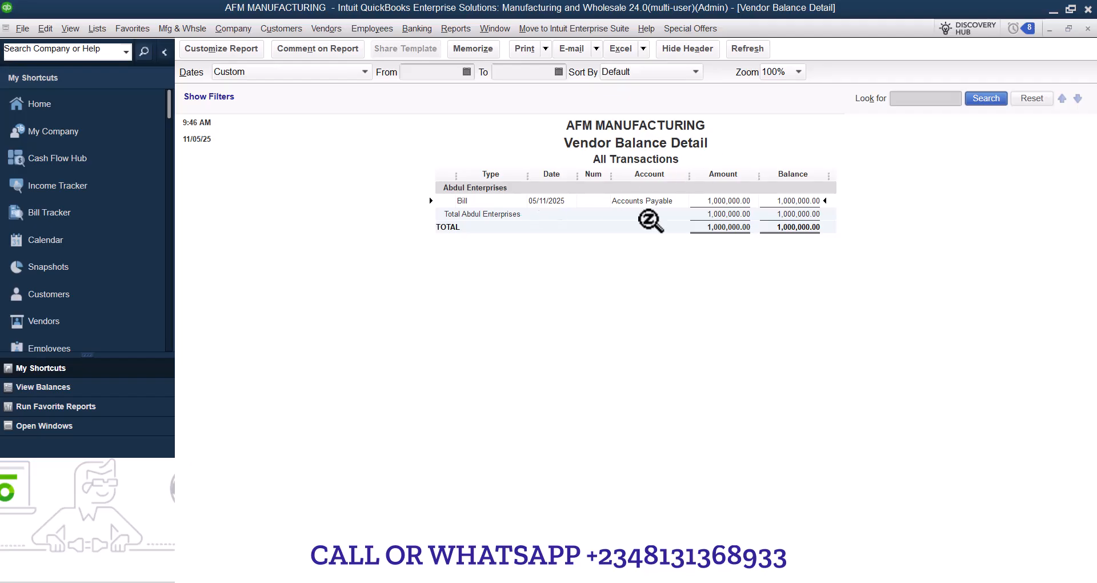
click(1087, 29)
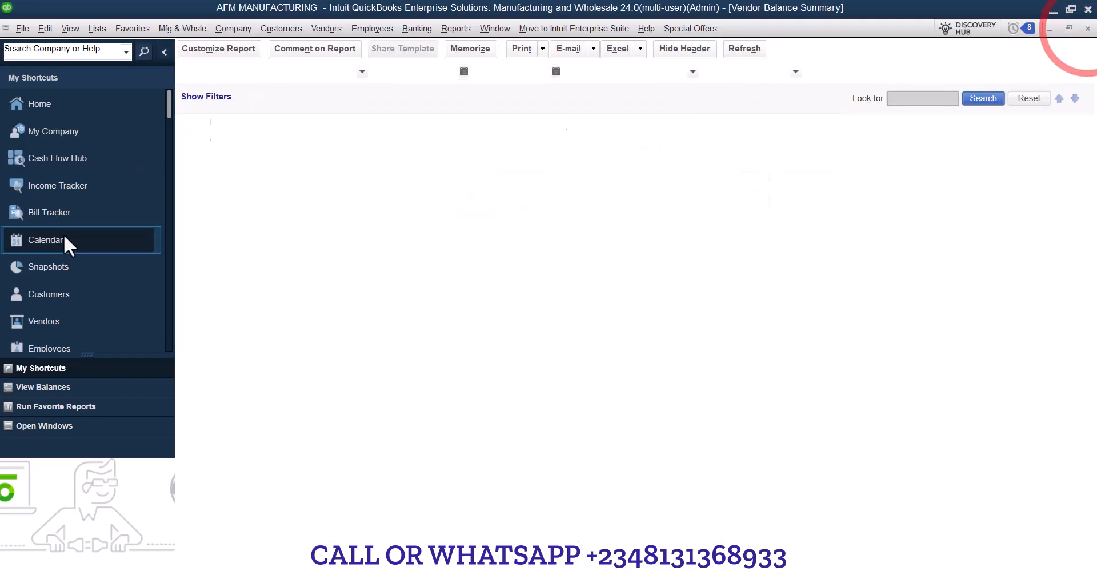
Open the Bill Tracker to review the status and due date of the vendor bills.
click(48, 215)
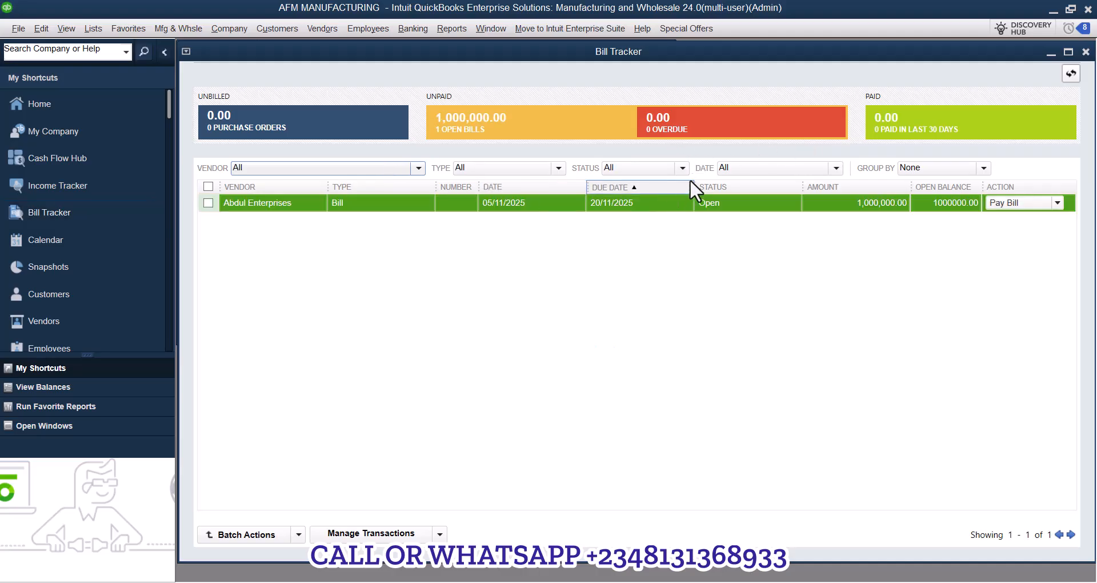
Filter the Bill Tracker between overdue and open bills to check for overdue payables, and close the tracker.
click(677, 138)
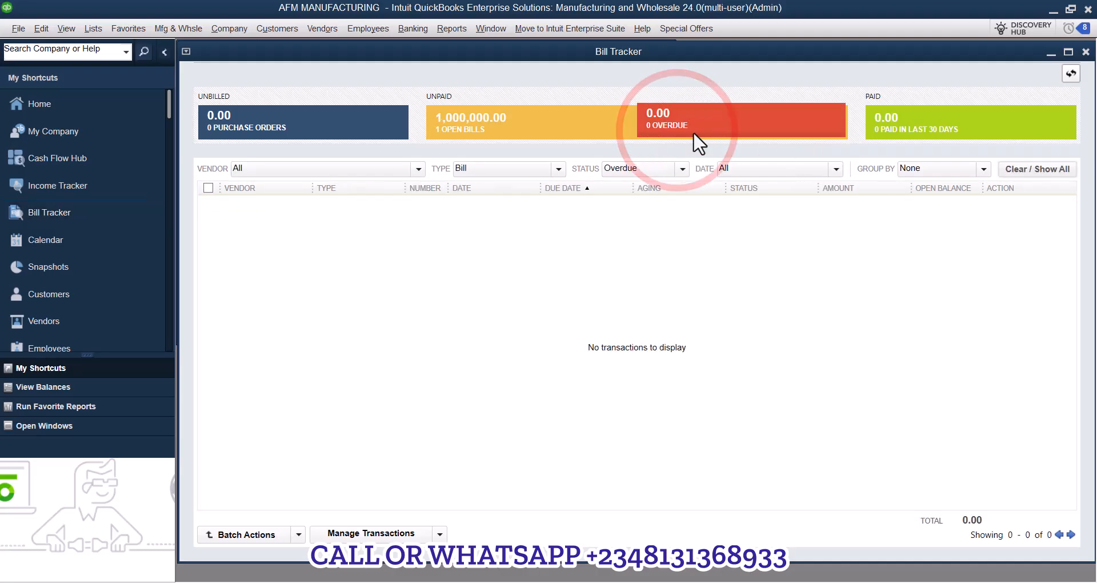
click(487, 126)
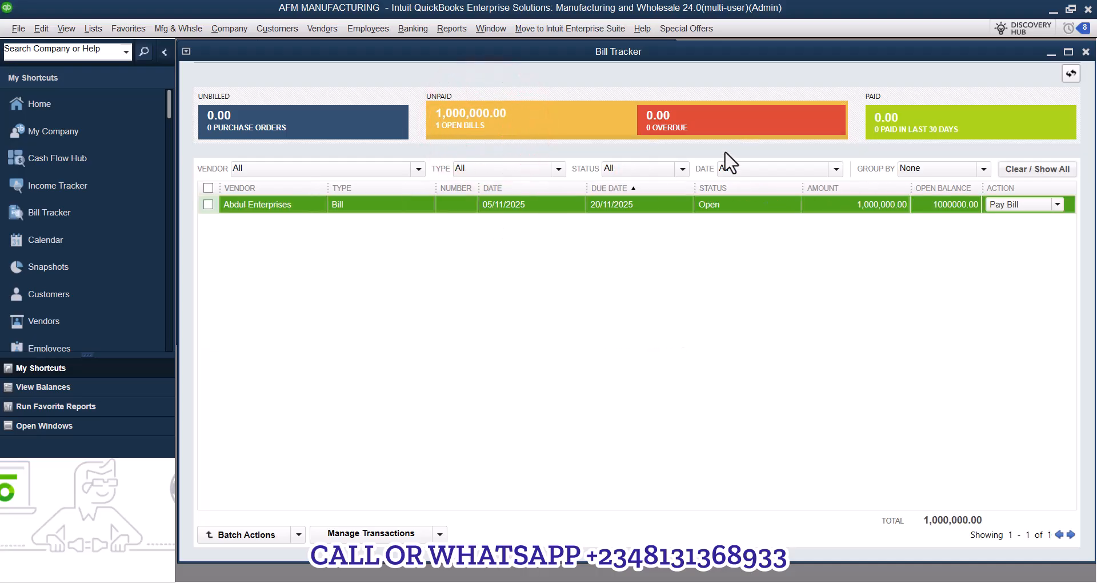
click(727, 121)
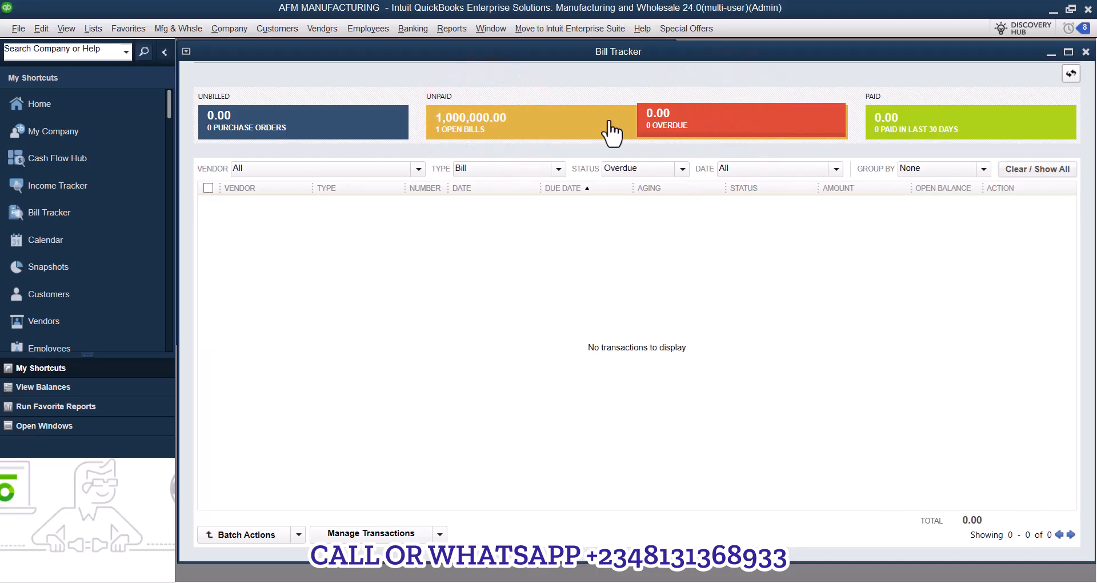
click(1086, 52)
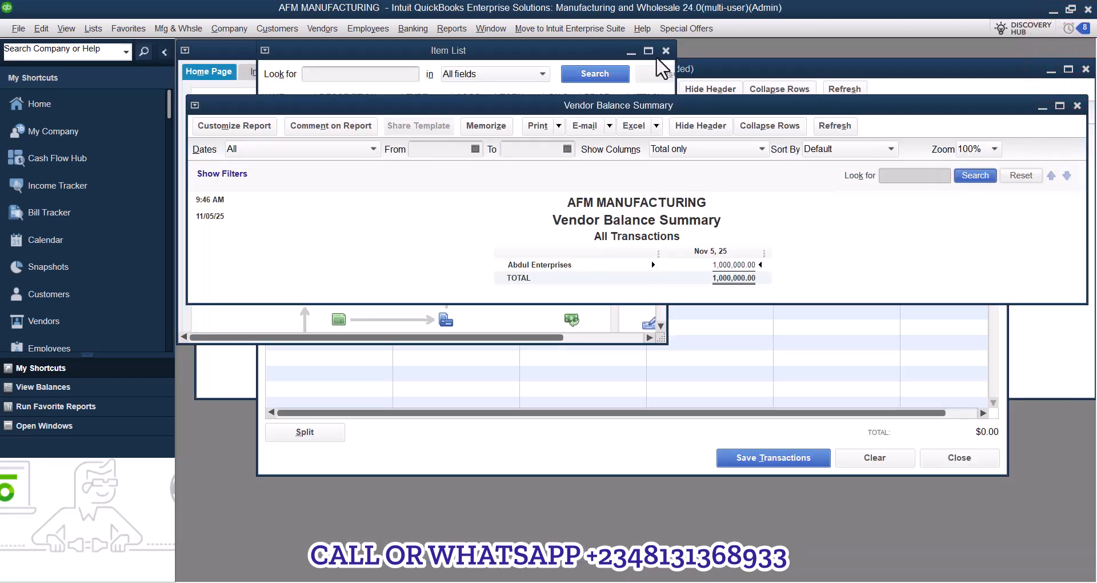
Maximize and close the Vendor Balance Summary report, and return to the home page.
click(1060, 105)
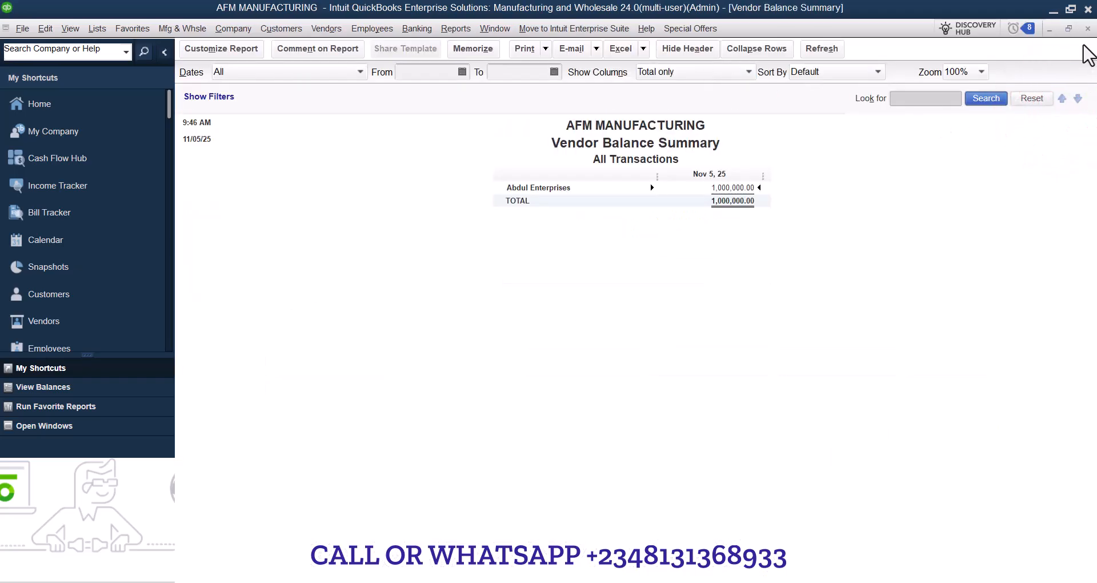
click(1087, 28)
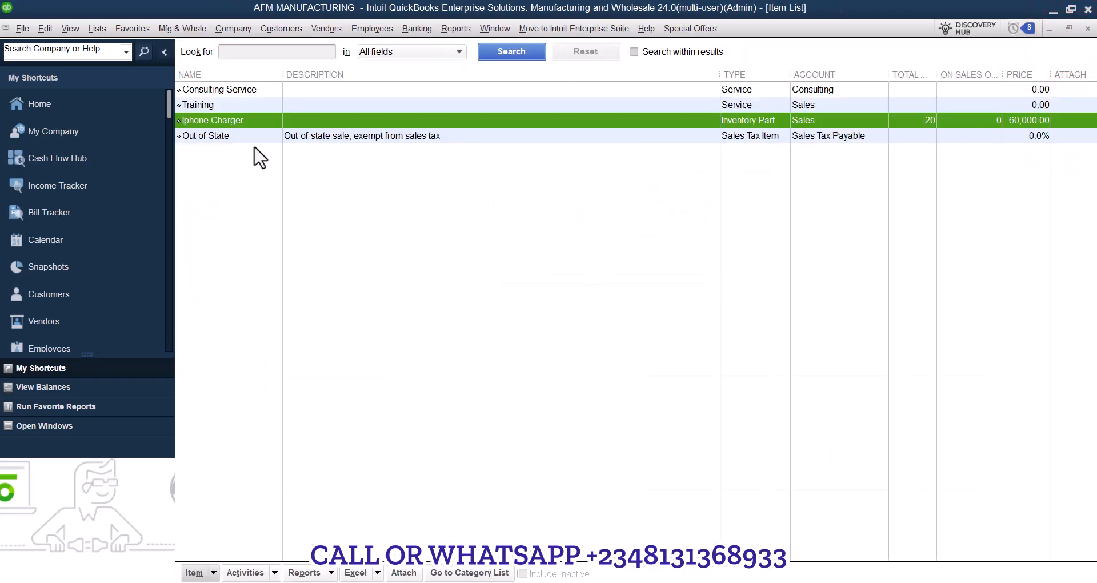
click(38, 107)
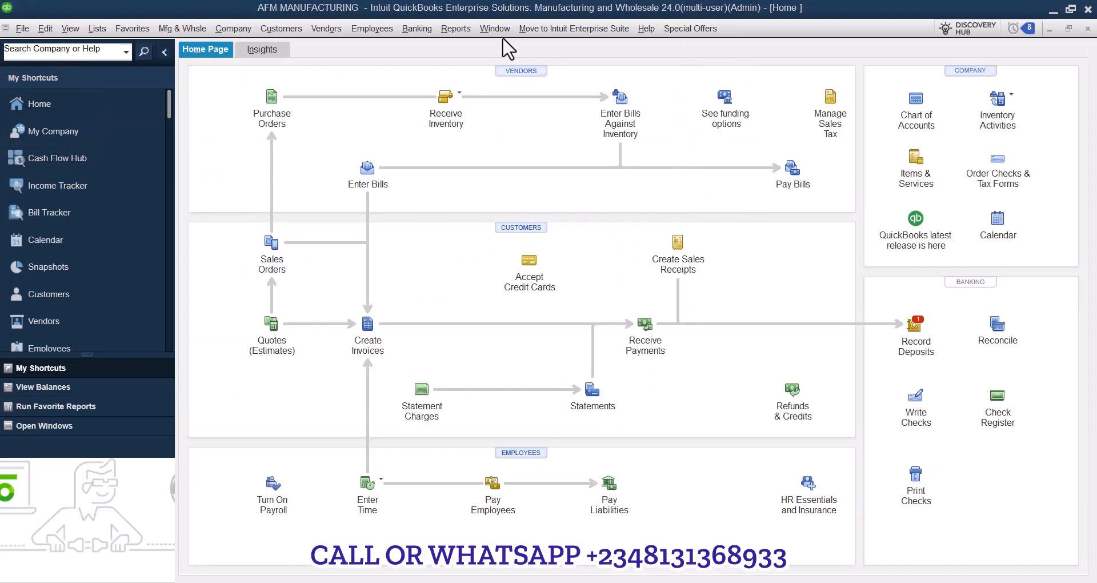
Open the Inventory Stock Status by Item report and widen the item name column to check the quantity on hand.
click(453, 28)
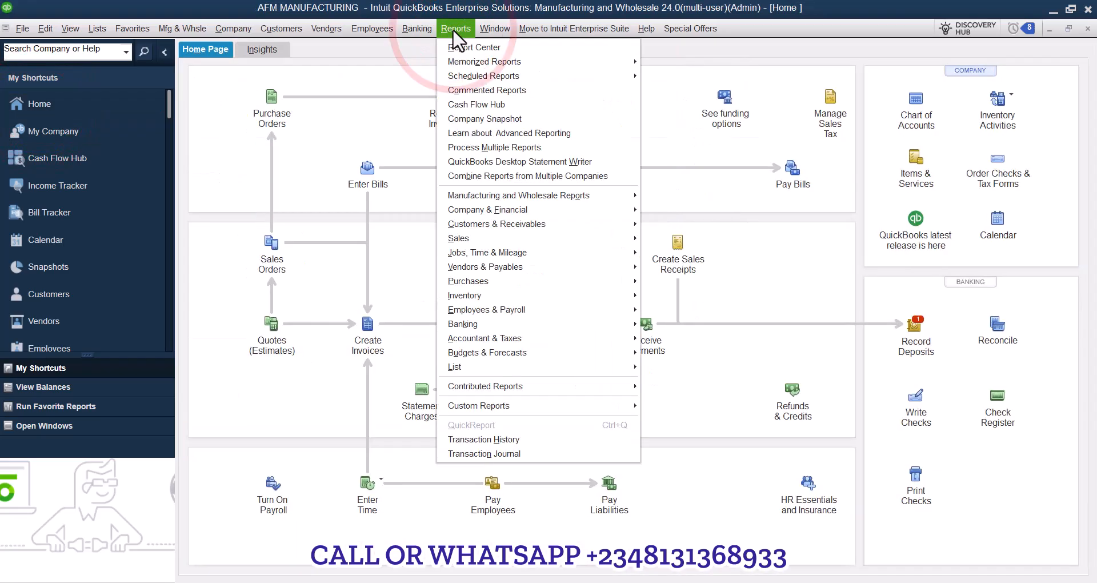
mouse_move(575, 295)
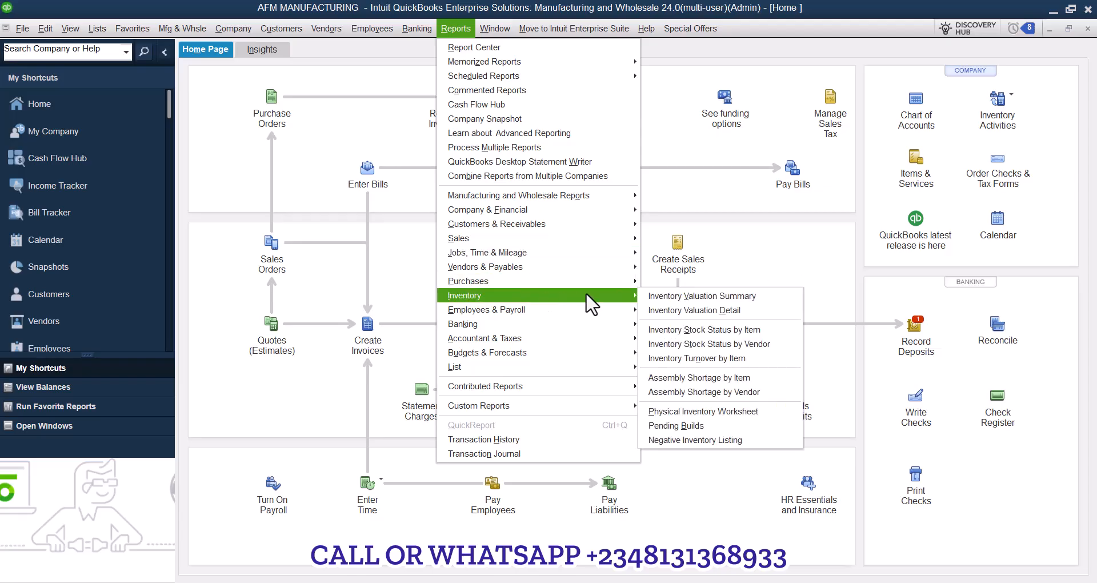
click(749, 331)
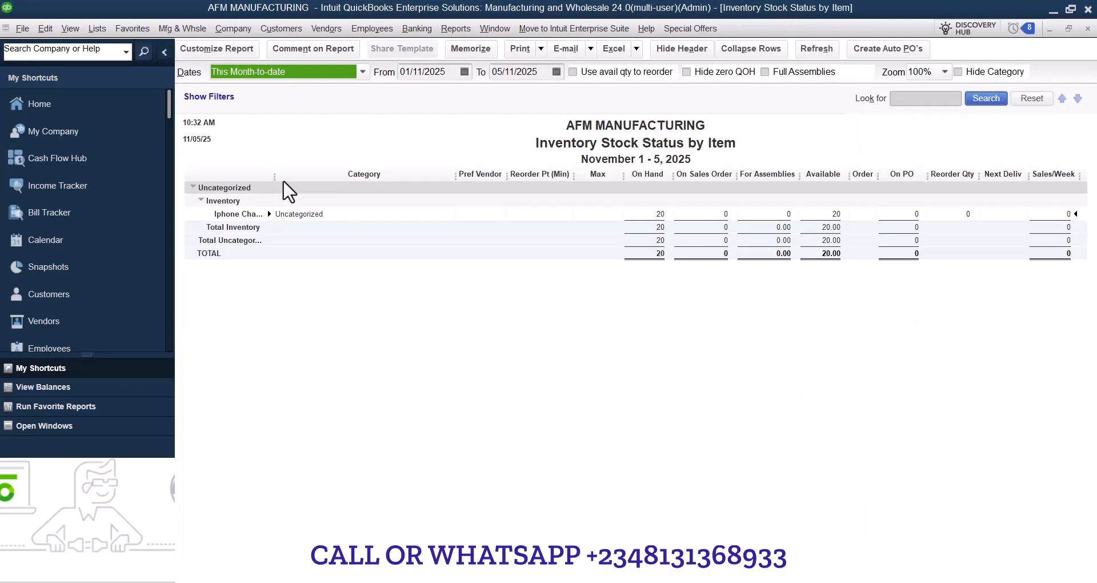
drag(277, 178, 320, 180)
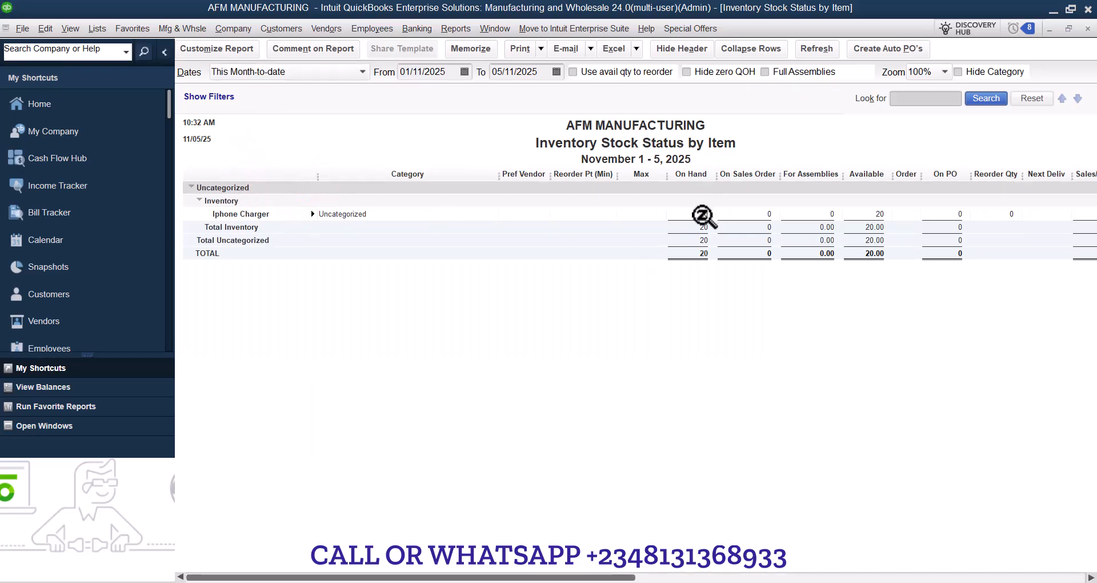
Open the Inventory Valuation Summary report to review the stock's cost and asset value, and return to the home page.
click(455, 30)
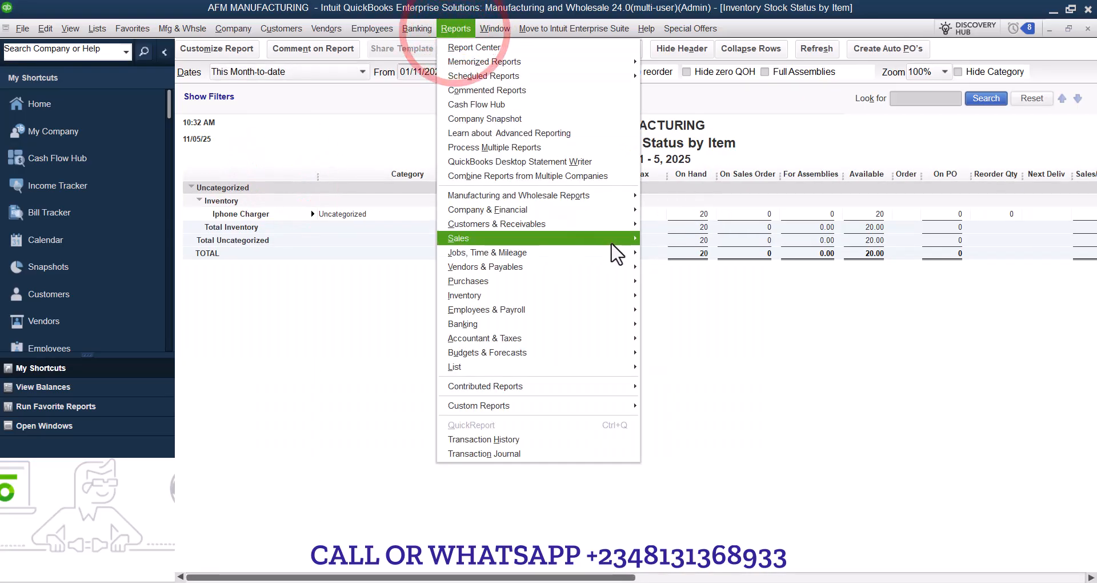
mouse_move(610, 293)
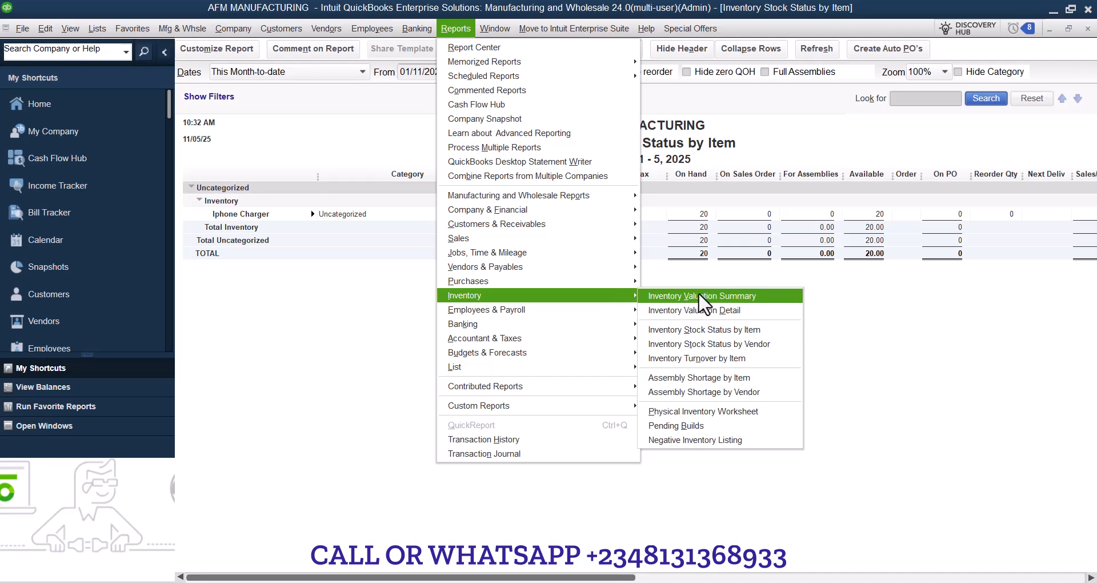
click(719, 294)
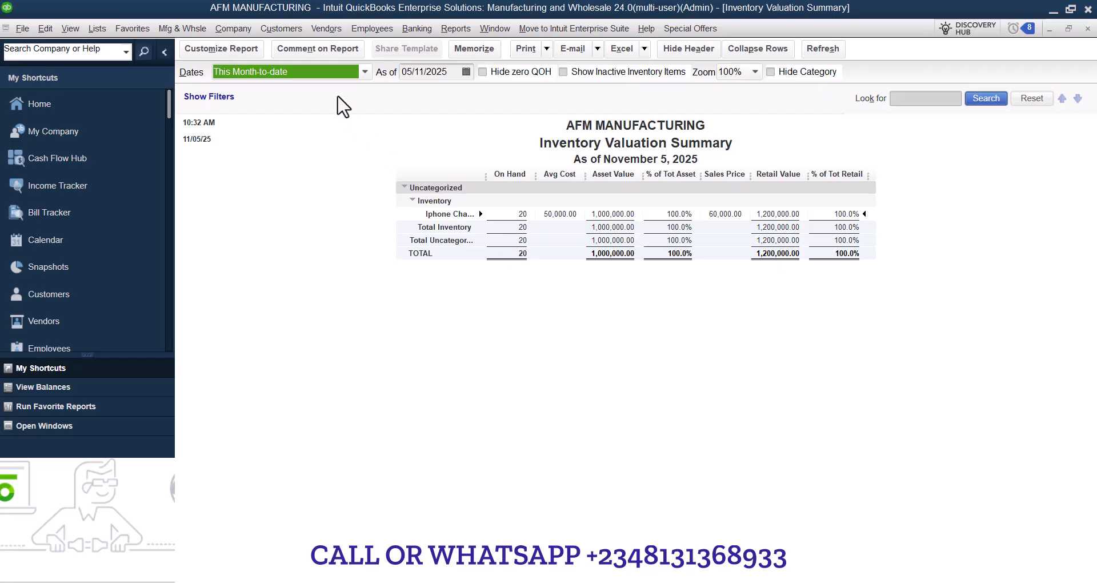
click(39, 103)
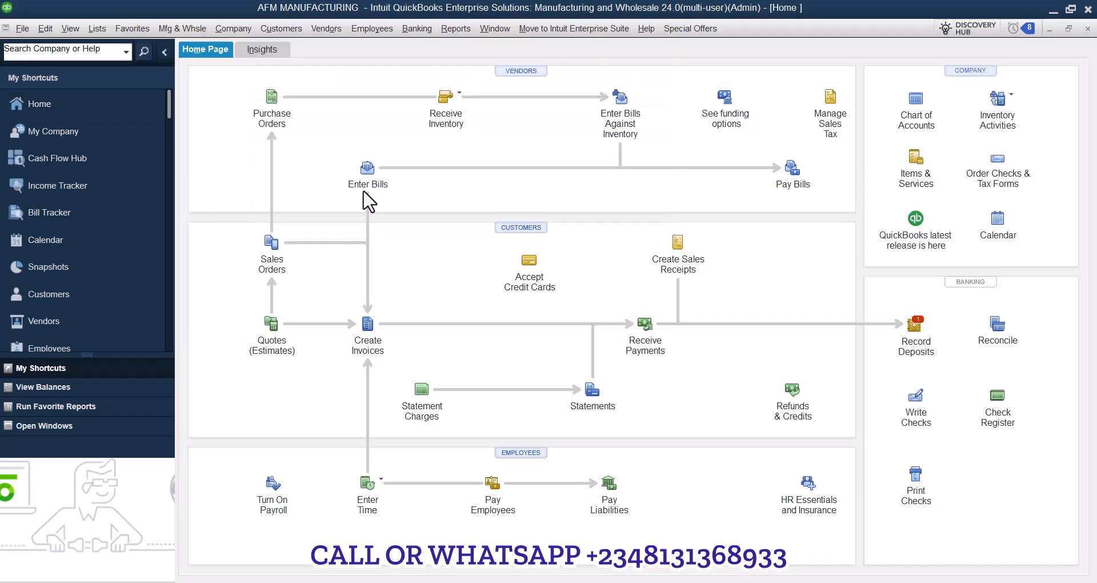